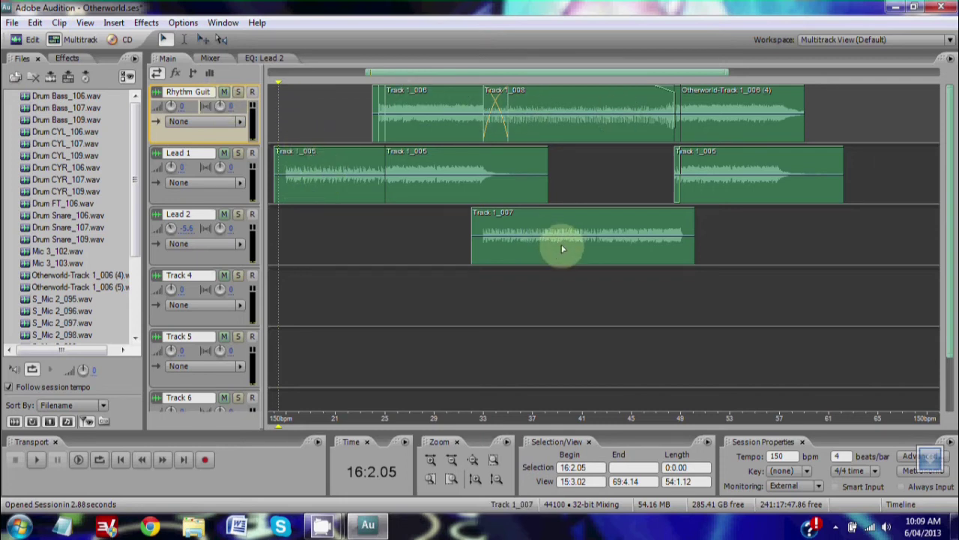
# Place the playback cursor at bar 25 and select the Track 1_006 clip on the Rhythm Guit track
pyautogui.click(320, 247)
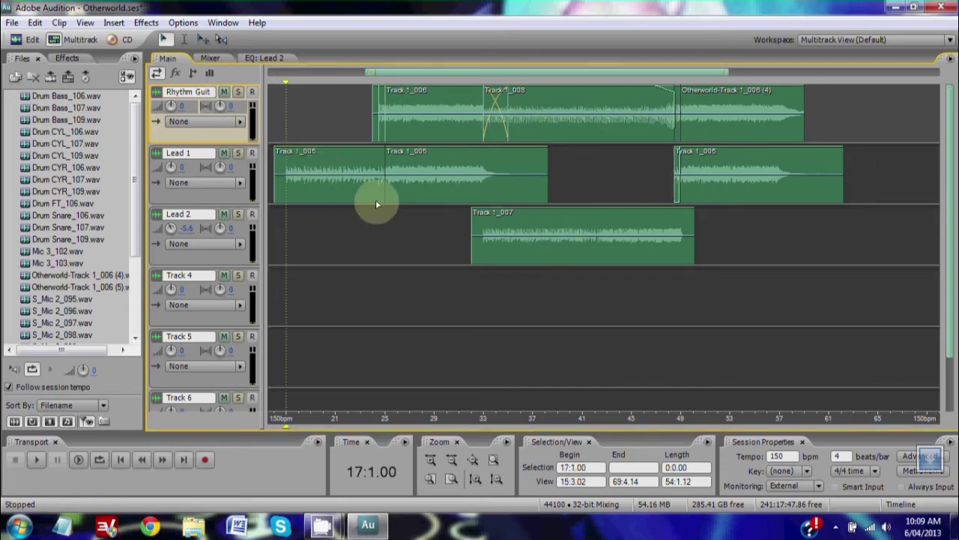
pyautogui.click(384, 114)
pyautogui.click(212, 59)
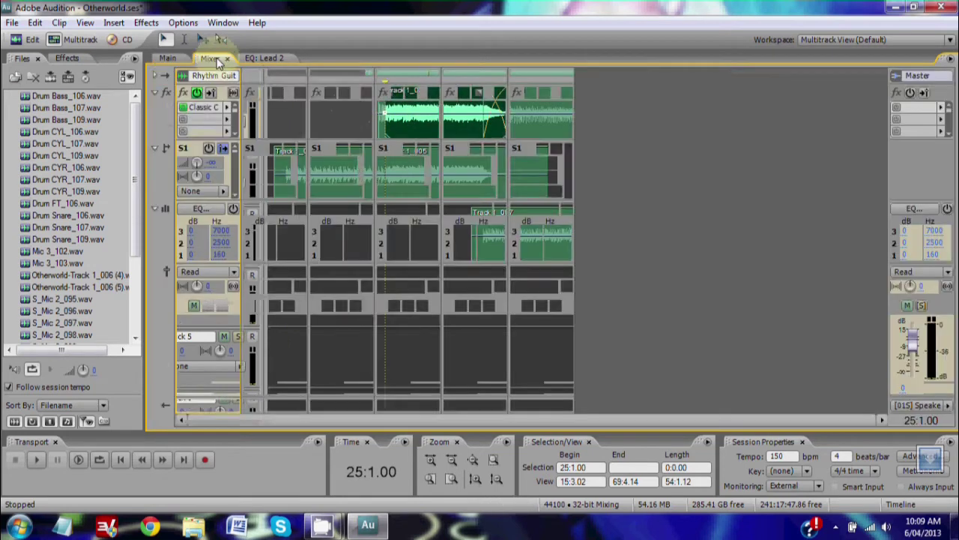
pyautogui.click(167, 58)
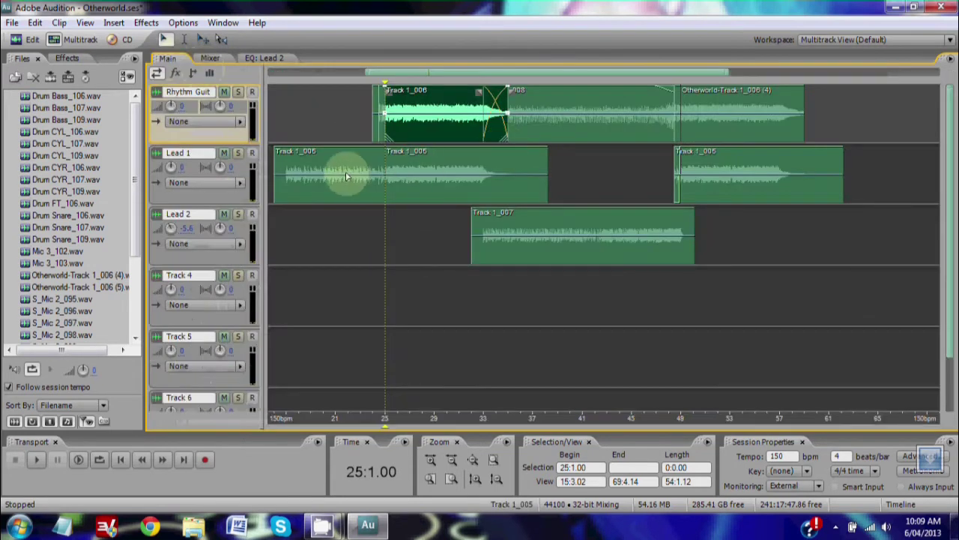
# Solo Rhythm Guit during playback from bar 25, audition it together with Lead 1, and remove Lead 1's solo
pyautogui.press('space')
pyautogui.click(238, 91)
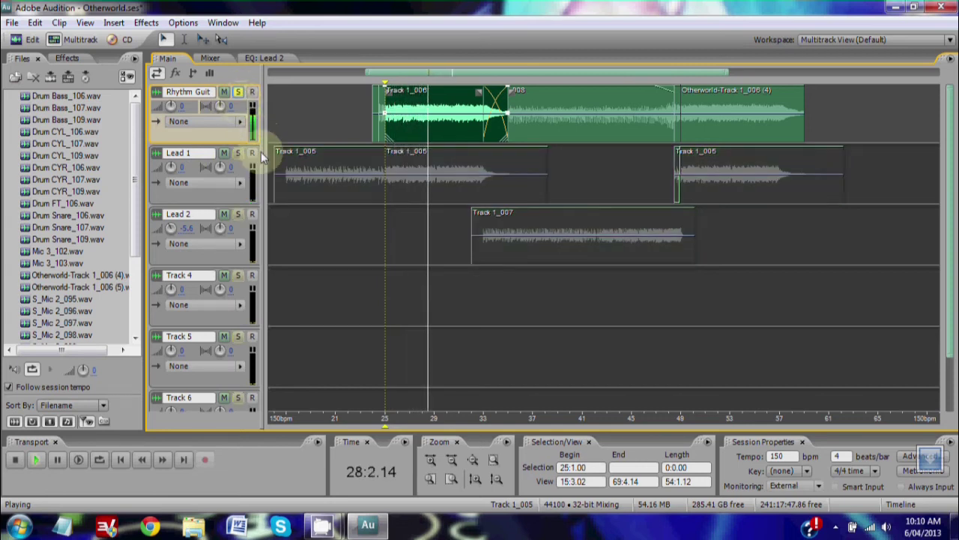
pyautogui.click(238, 153)
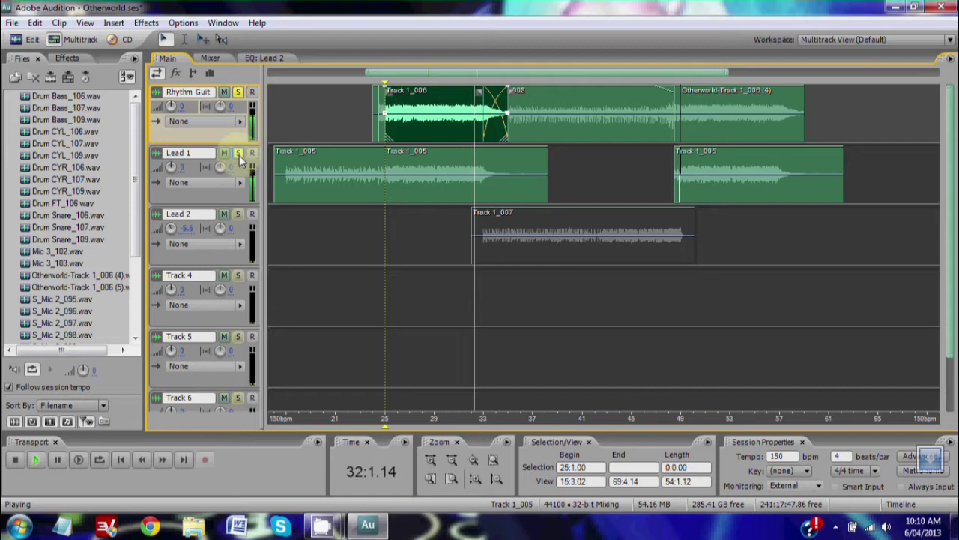
pyautogui.press('space')
pyautogui.click(238, 153)
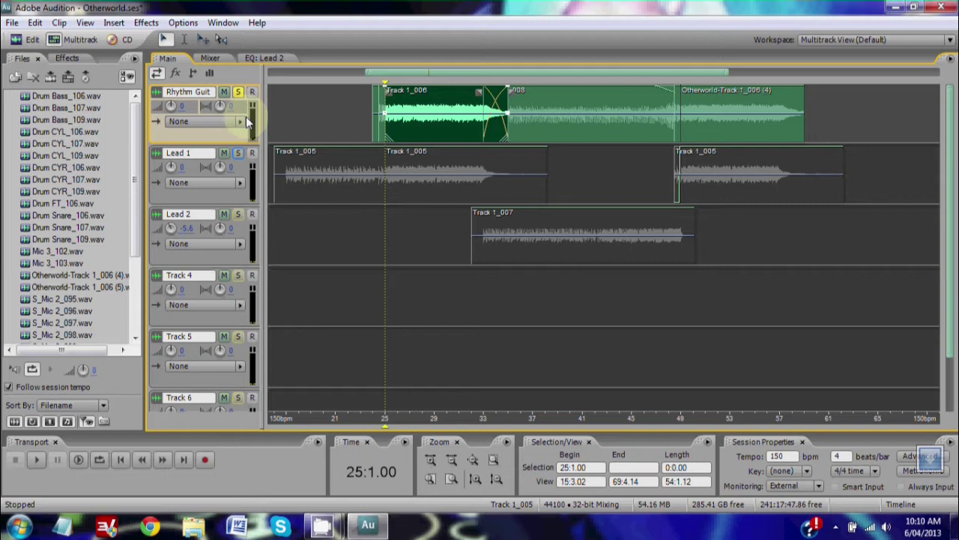
# Select the range from 25:1.00 to 35:1.00 and show the Classic Chorus effect in the Rhythm Guit track's rack
pyautogui.click(210, 57)
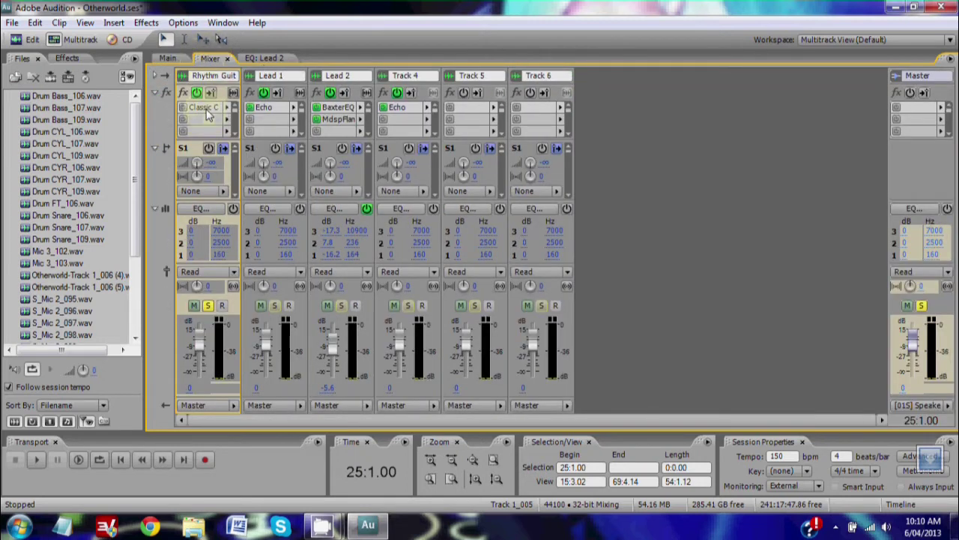
pyautogui.doubleClick(209, 109)
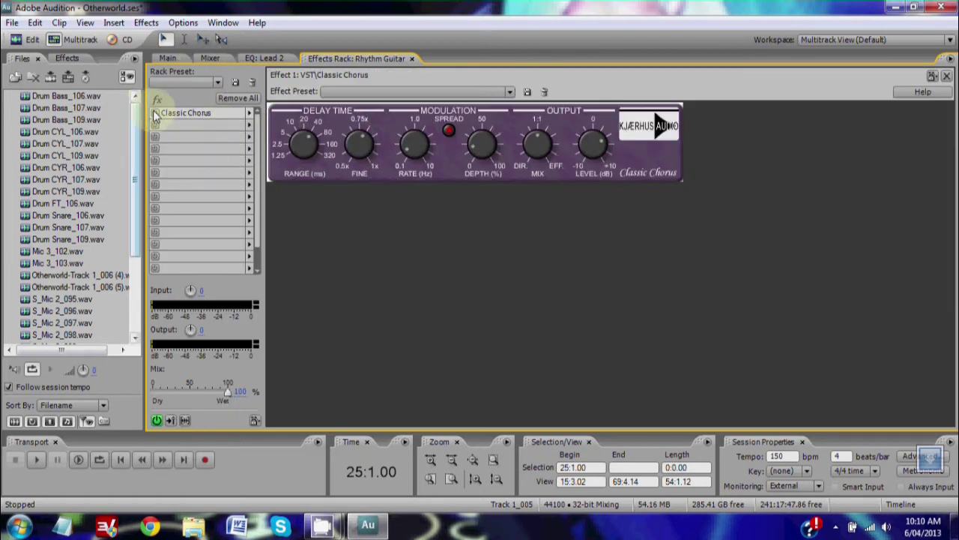
pyautogui.click(167, 57)
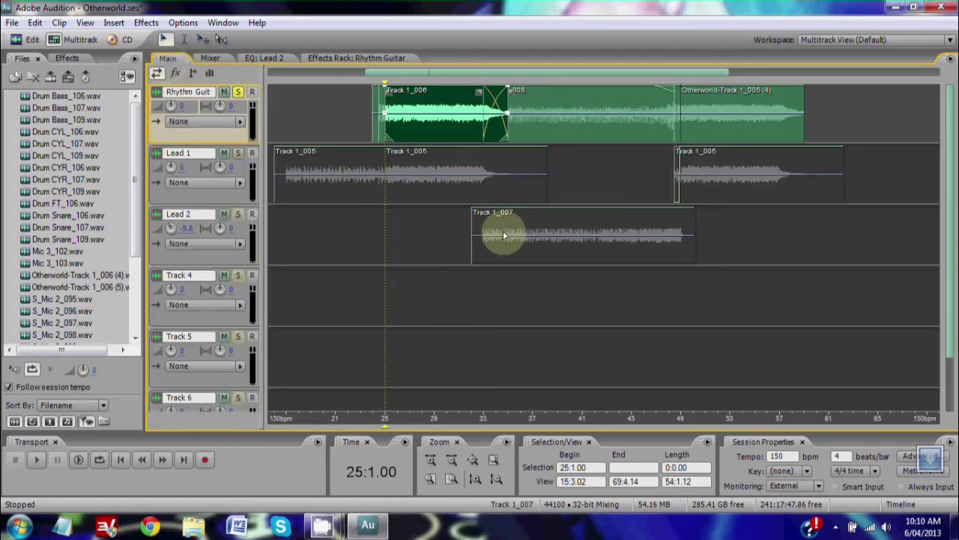
pyautogui.keyDown('shift'); pyautogui.click(507, 154); pyautogui.keyUp('shift')
pyautogui.click(209, 58)
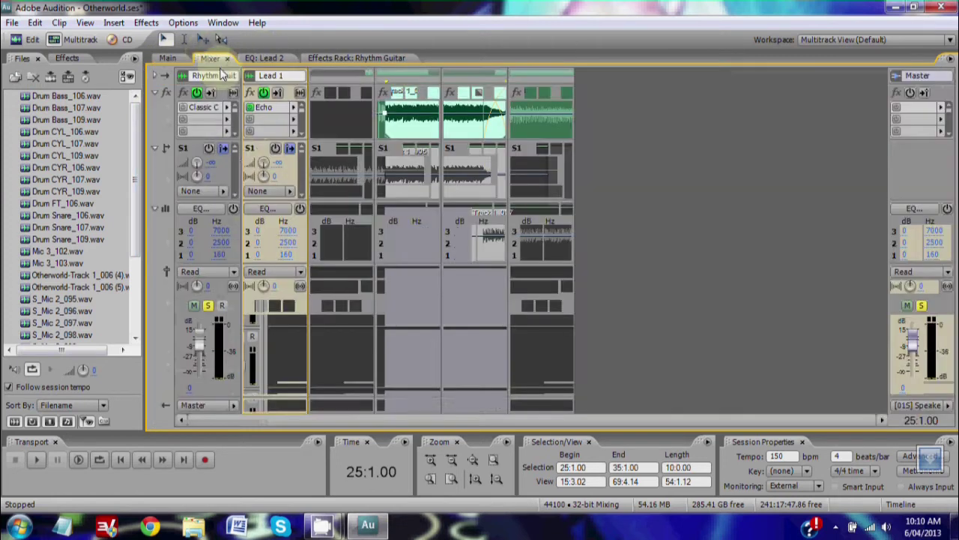
pyautogui.doubleClick(208, 111)
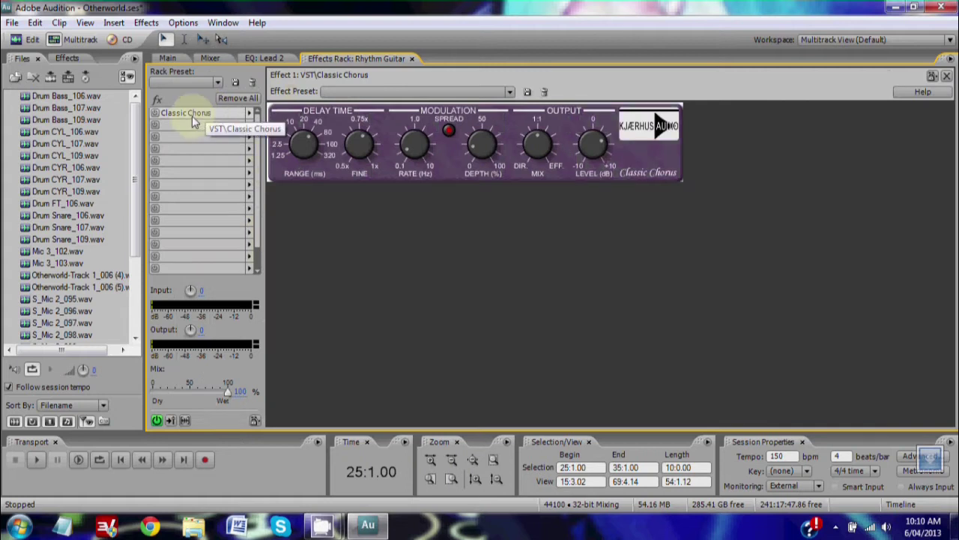
# Loop the selected range and switch on Classic Chorus during playback to compare the dry and chorused guitar
pyautogui.click(99, 458)
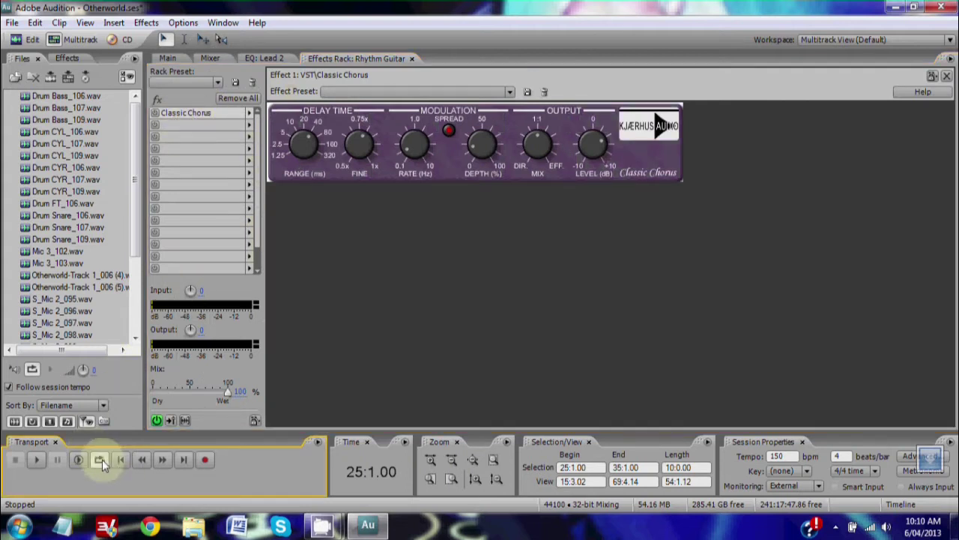
pyautogui.click(156, 118)
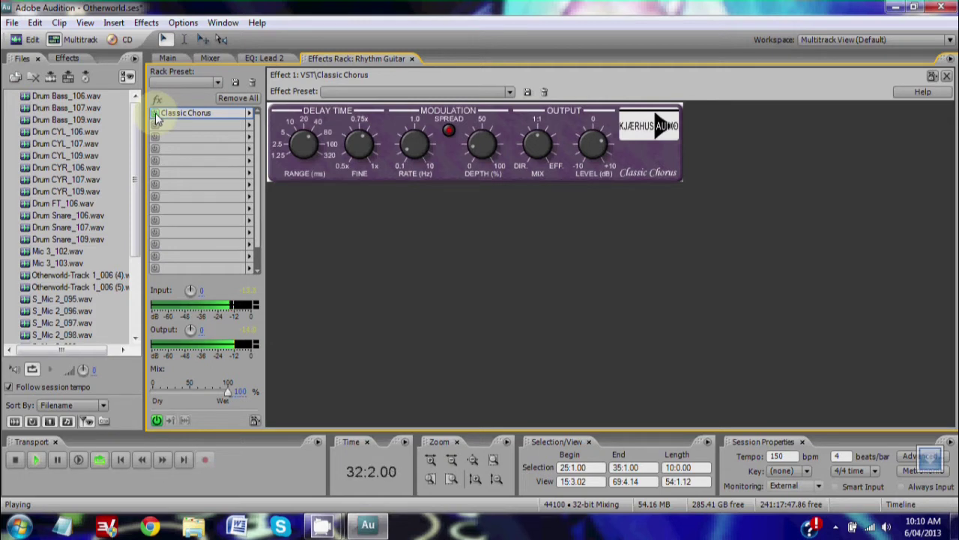
pyautogui.press('space')
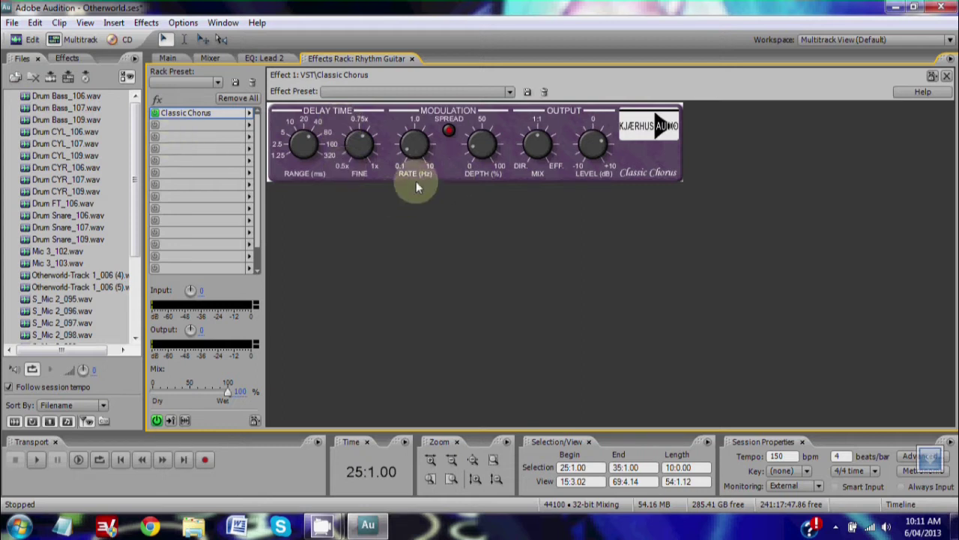
# Try out the chorus modulation rate while the selected range plays in a loop, and stop playback
pyautogui.click(100, 461)
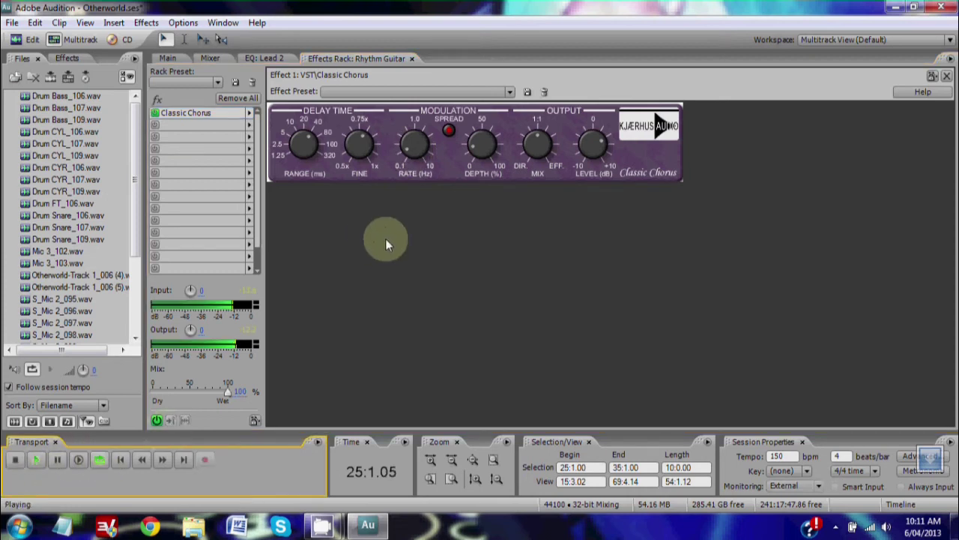
pyautogui.moveTo(411, 152); pyautogui.dragTo(440, 201)
pyautogui.press('space')
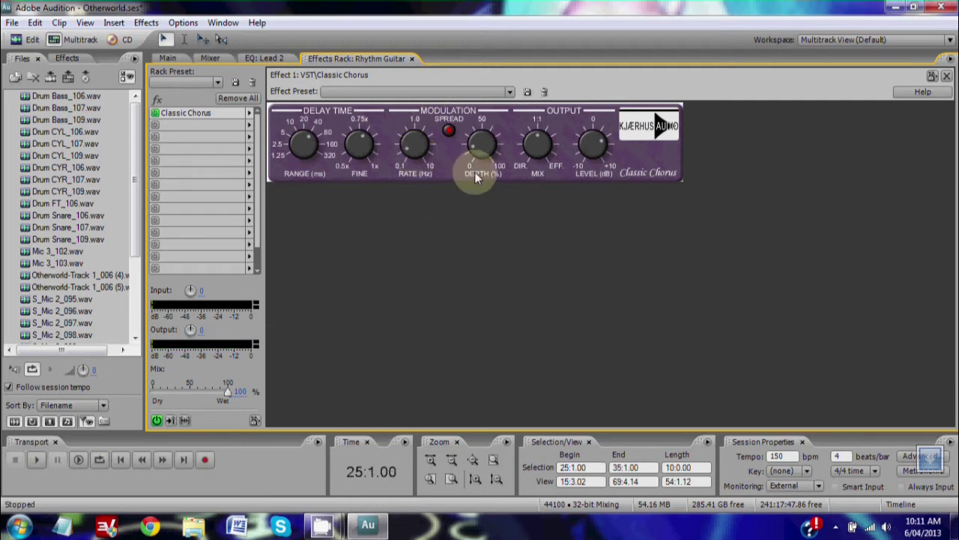
# Audition the chorus depth at about 81% in looped playback and bring it down to 18%
pyautogui.press('space')
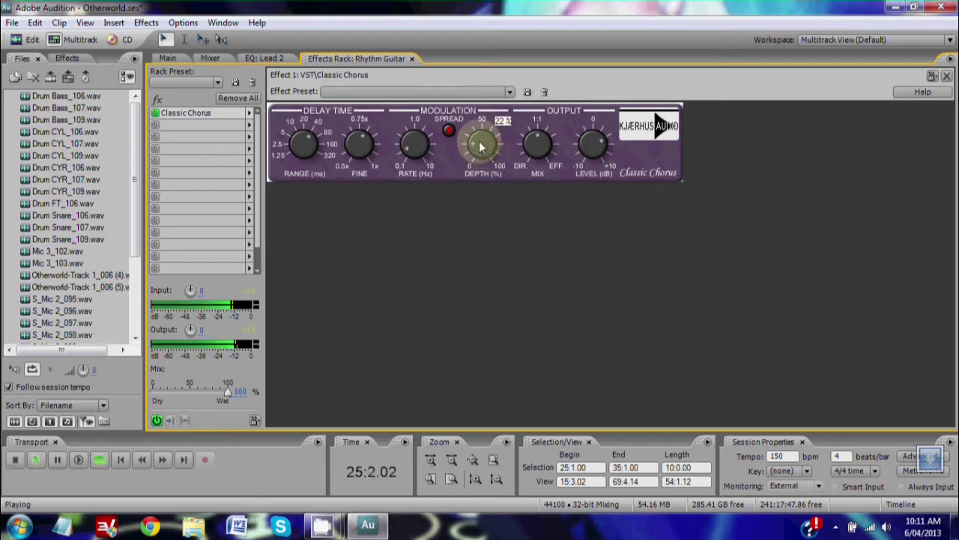
pyautogui.moveTo(482, 146)
pyautogui.mouseDown()
pyautogui.moveTo(472, 161)
pyautogui.moveTo(483, 146)
pyautogui.mouseUp()
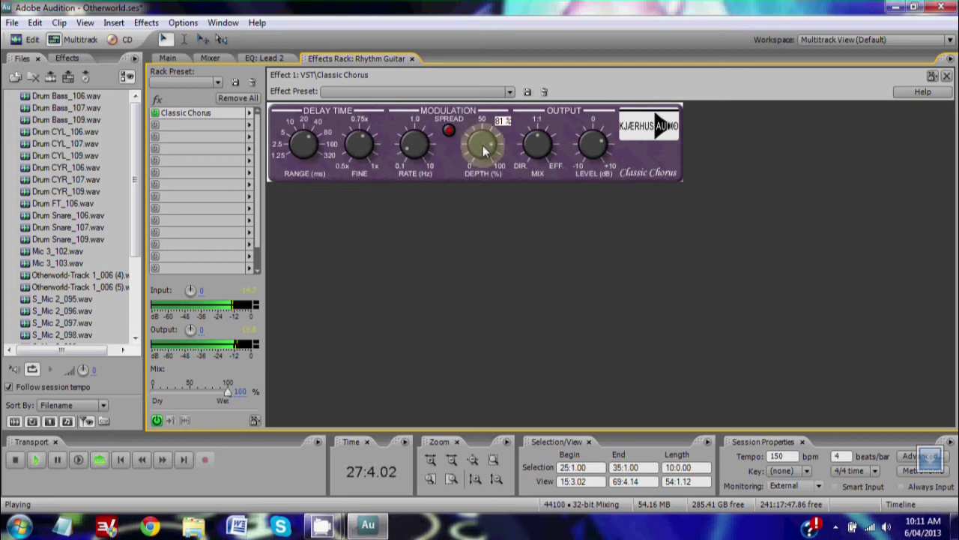
pyautogui.moveTo(512, 186)
pyautogui.mouseDown()
pyautogui.moveTo(529, 187)
pyautogui.moveTo(509, 189)
pyautogui.mouseUp()
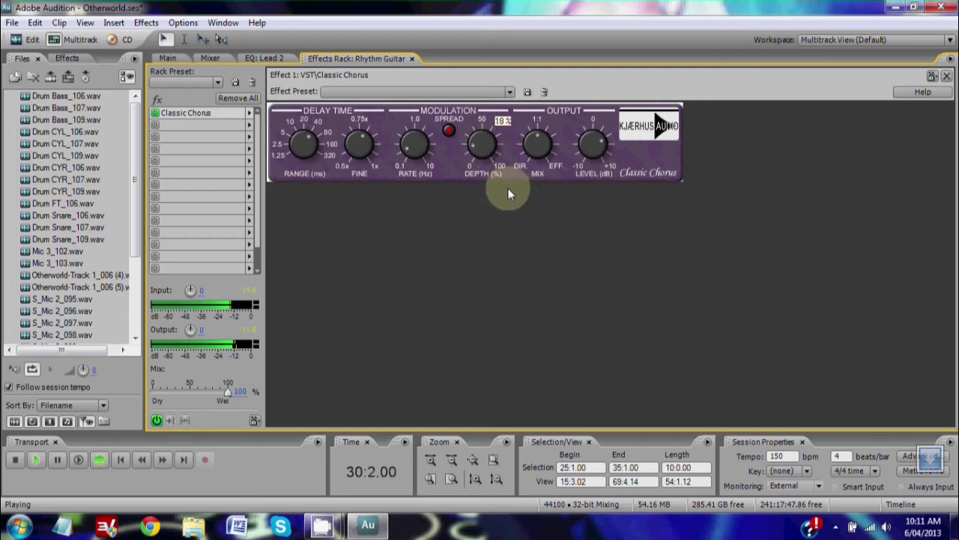
pyautogui.press('space')
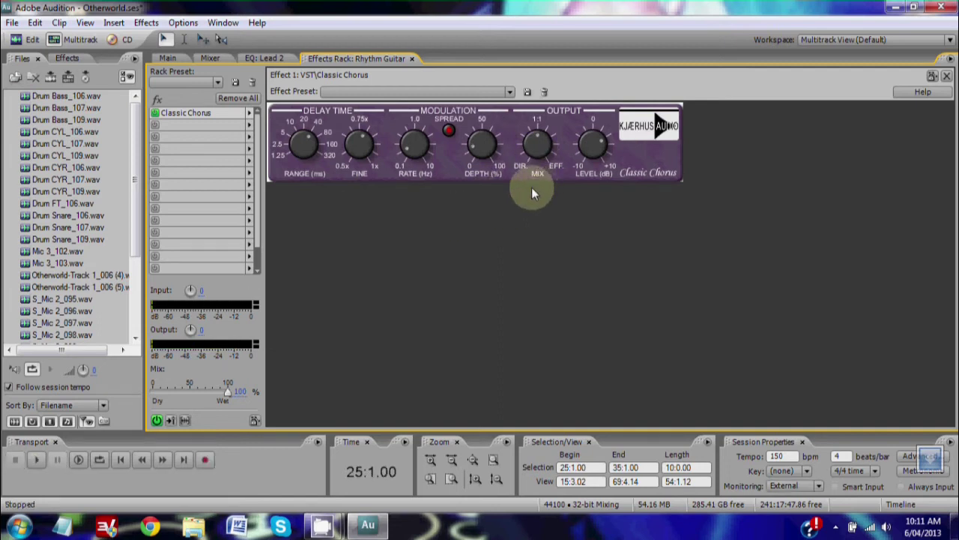
# Audition a more effect-heavy chorus mix against the bypassed sound, and set the mix back to 1:1
pyautogui.moveTo(541, 155); pyautogui.dragTo(541, 171)
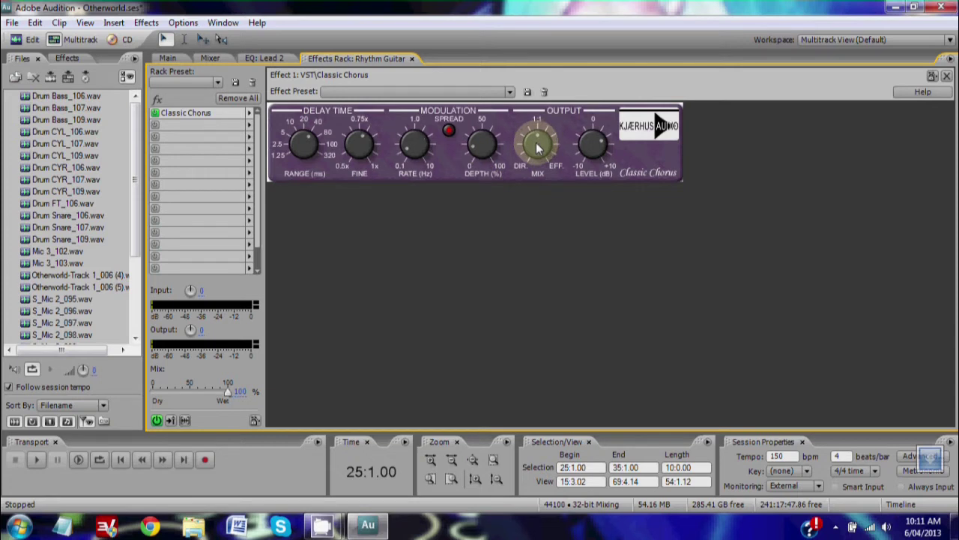
pyautogui.press('space')
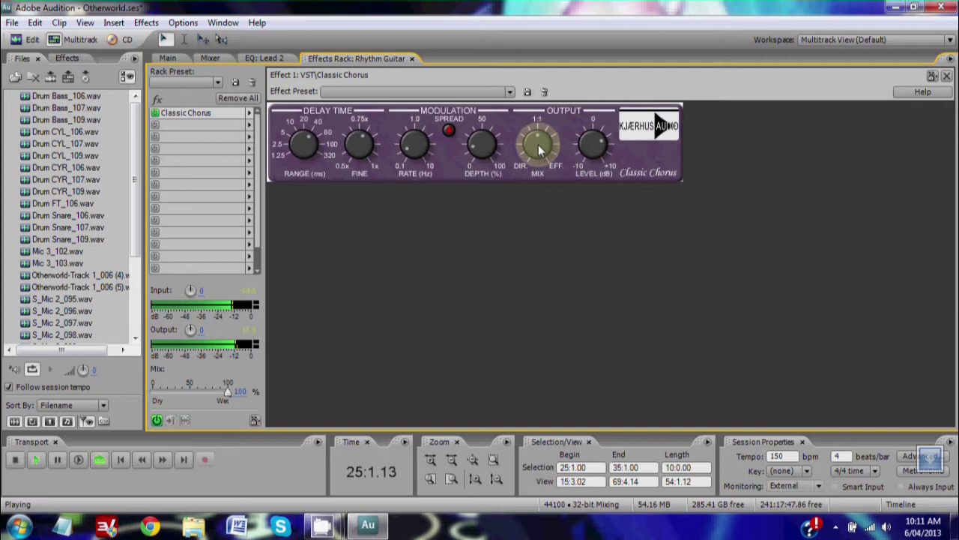
pyautogui.moveTo(539, 149); pyautogui.dragTo(535, 124)
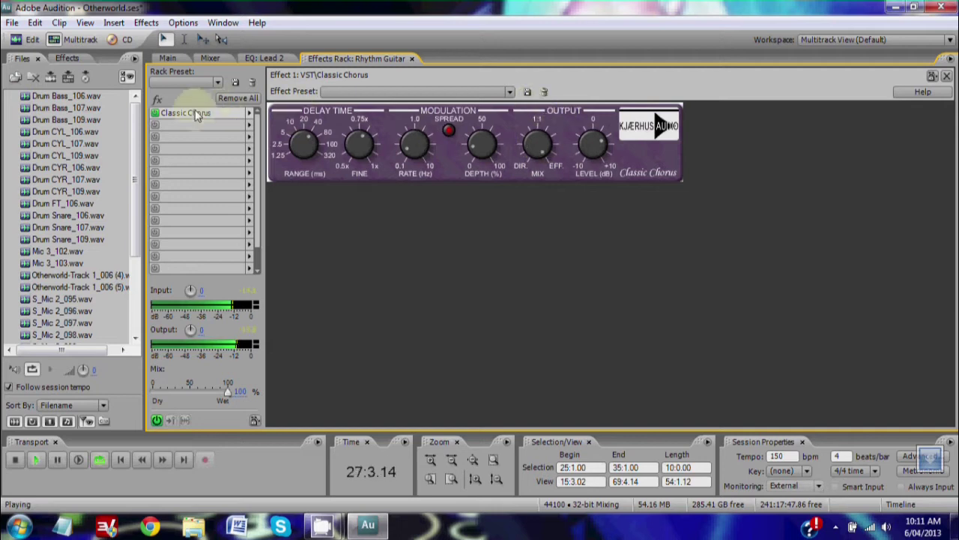
pyautogui.click(156, 113)
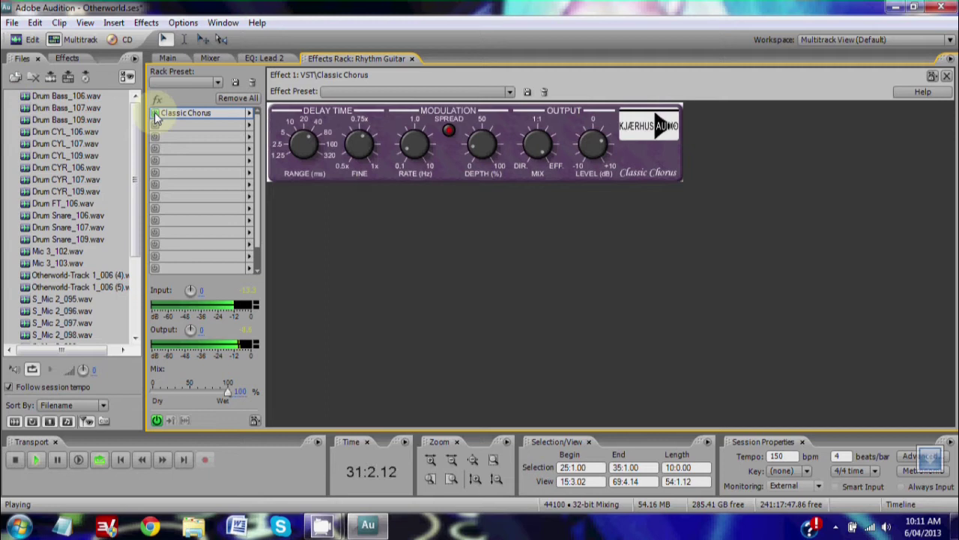
pyautogui.click(155, 114)
pyautogui.press('space')
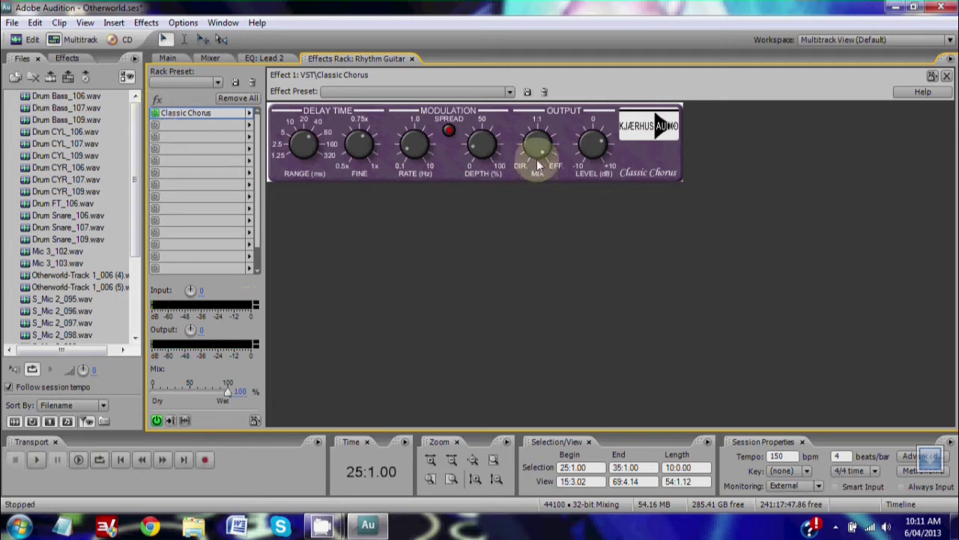
pyautogui.moveTo(540, 153)
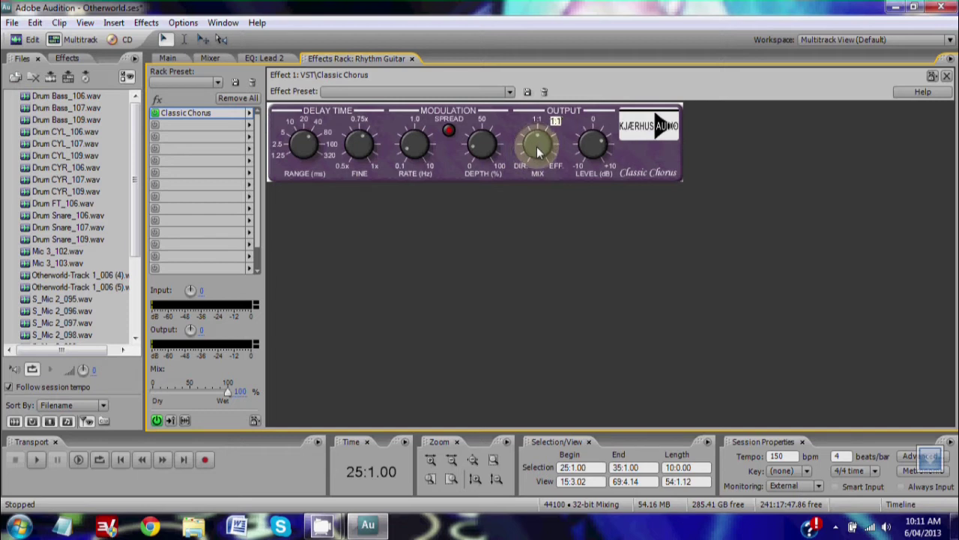
# Solo Lead 1 alongside Rhythm Guit and audition the loop with the Rhythm Guit track's Classic Chorus effect
pyautogui.click(167, 58)
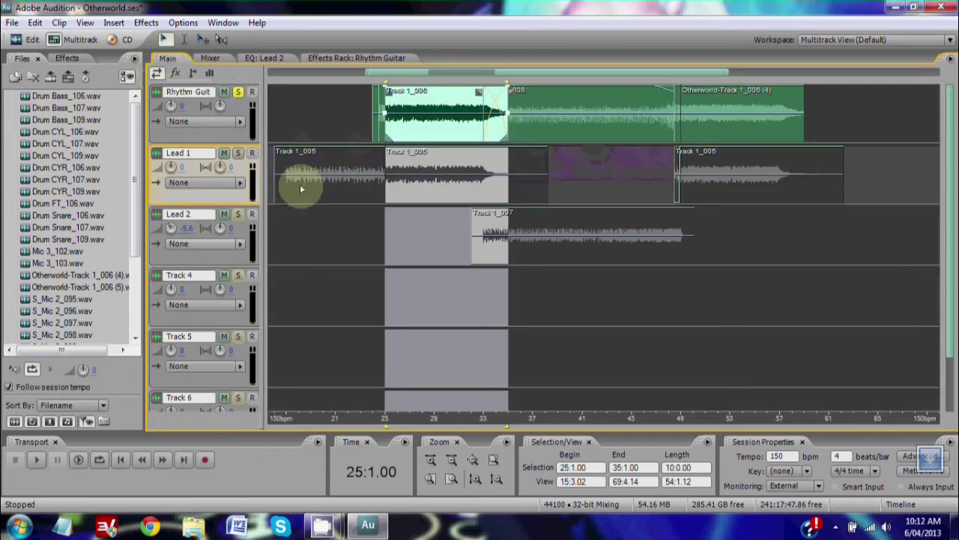
pyautogui.click(238, 166)
pyautogui.click(210, 58)
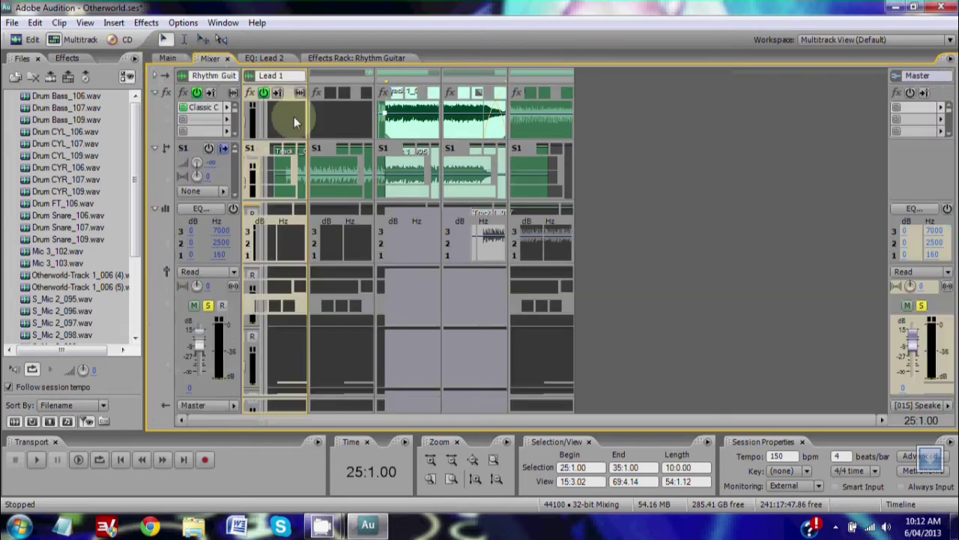
pyautogui.doubleClick(191, 111)
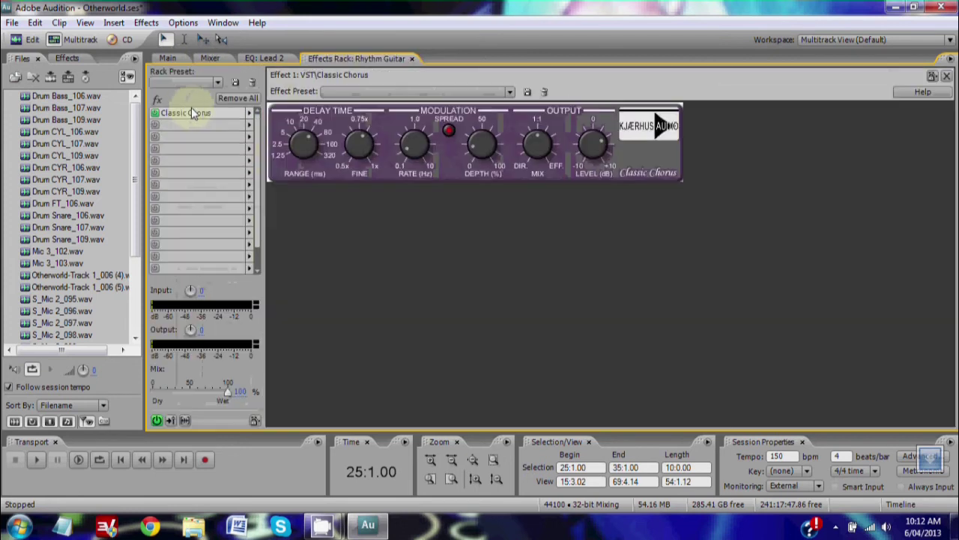
pyautogui.press('space')
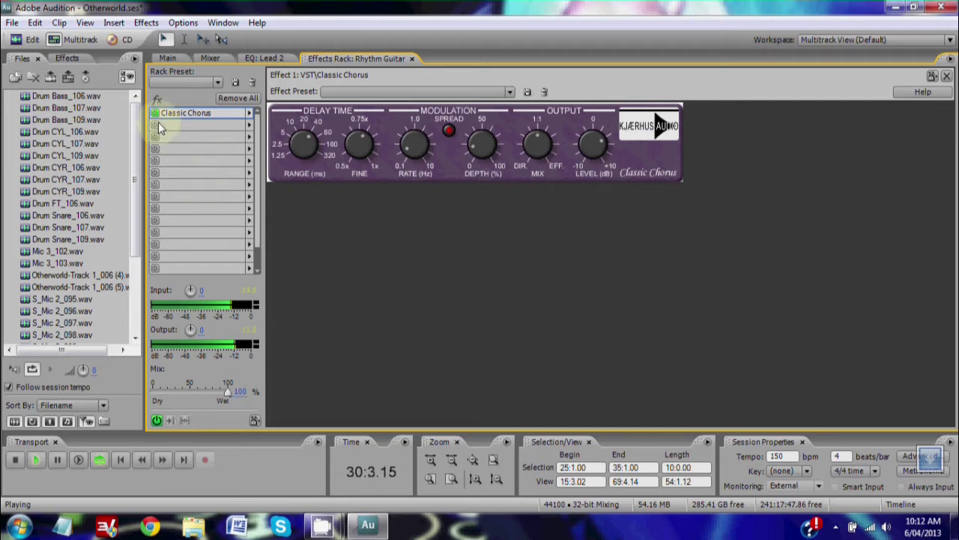
pyautogui.press('space')
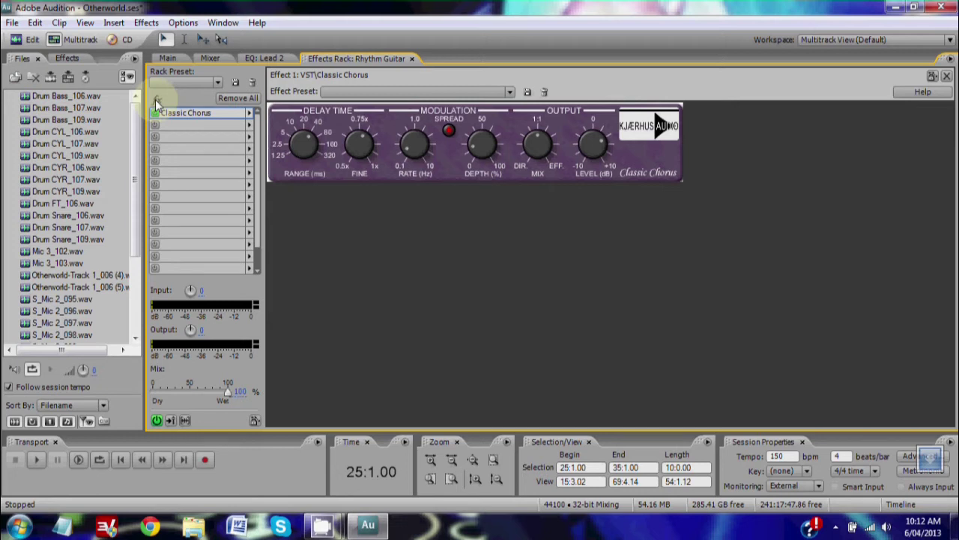
# Play the session from bar 33 in the multitrack view with Lead 1's solo removed and Rhythm Guit soloed
pyautogui.click(167, 59)
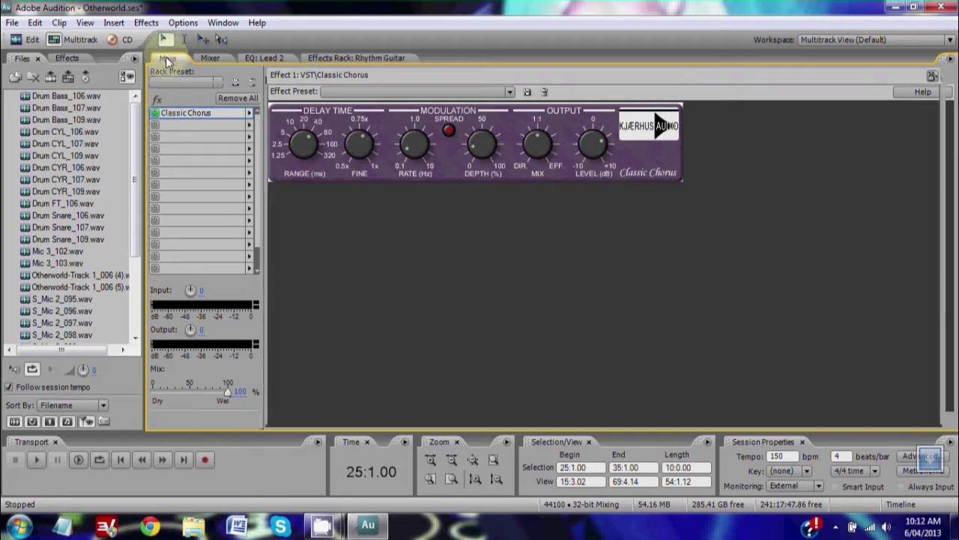
pyautogui.click(477, 298)
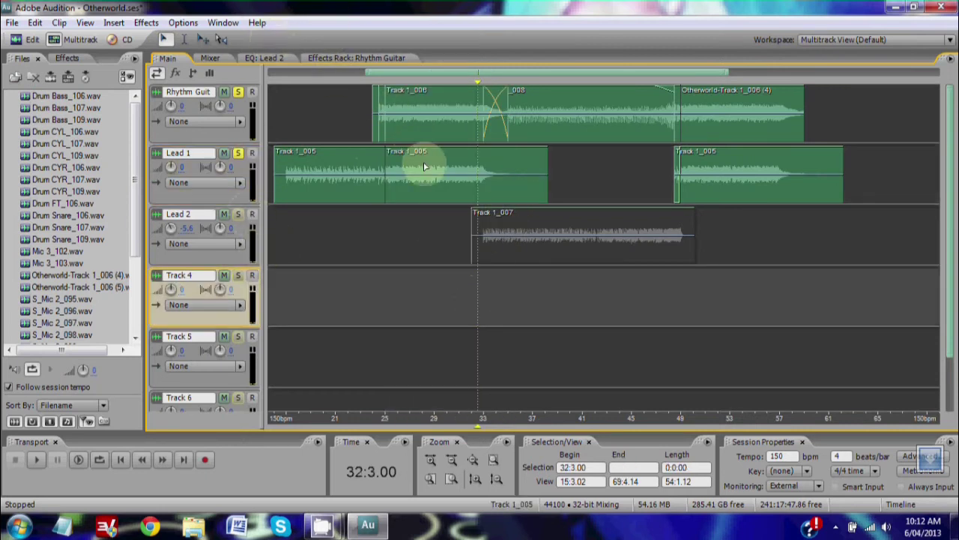
pyautogui.click(489, 155)
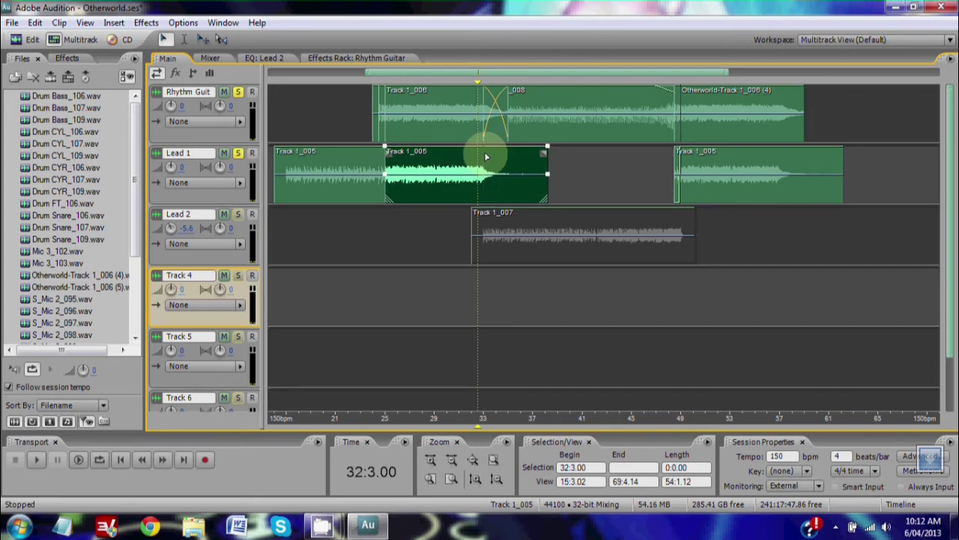
pyautogui.press('space')
pyautogui.click(525, 127)
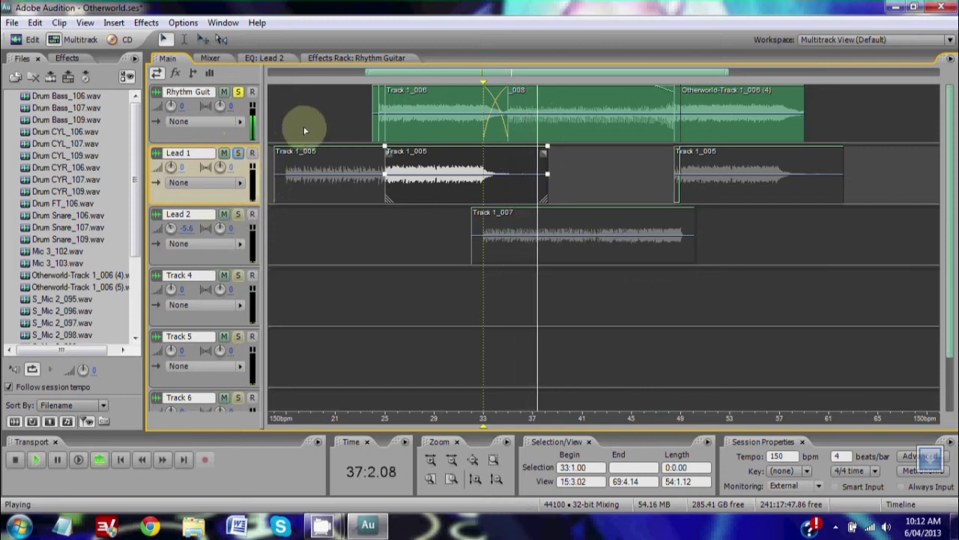
# Stop playback, solo Lead 2 in place of Rhythm Guit, and audition it from bar 33 in the multitrack view
pyautogui.press('space')
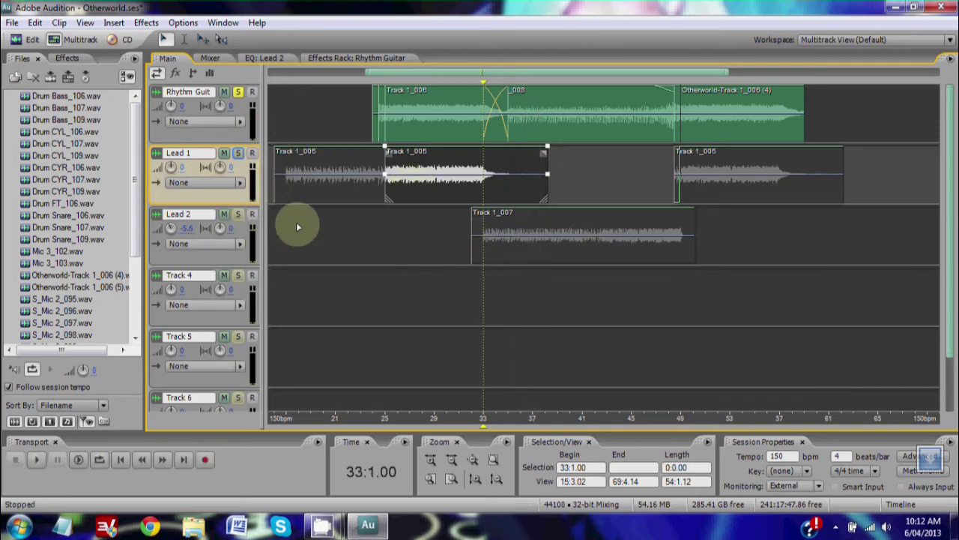
pyautogui.click(238, 214)
pyautogui.click(238, 91)
pyautogui.click(209, 58)
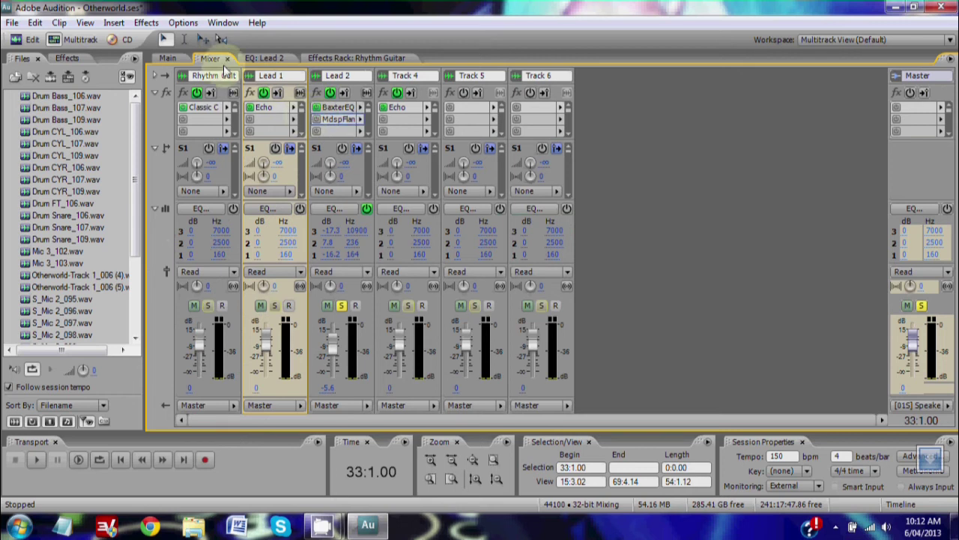
pyautogui.click(168, 59)
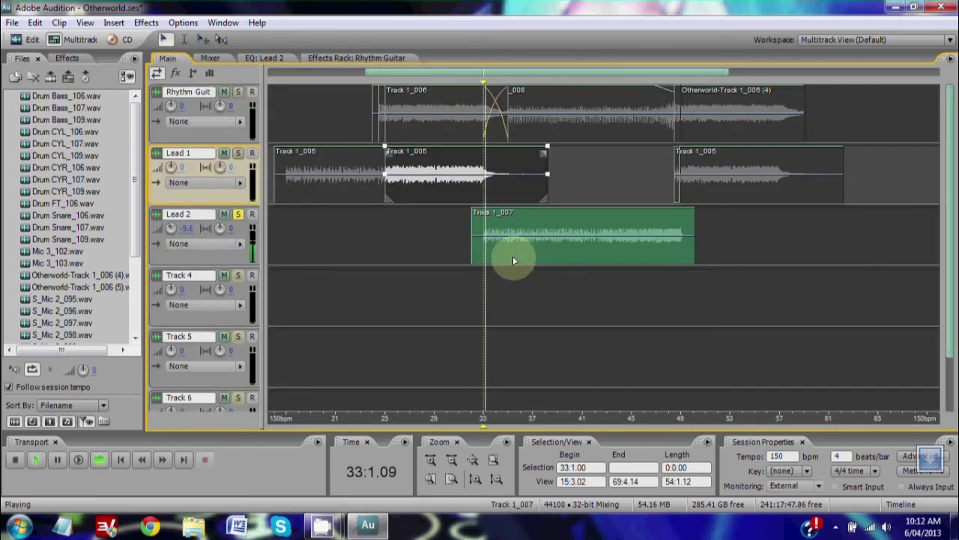
pyautogui.press('space')
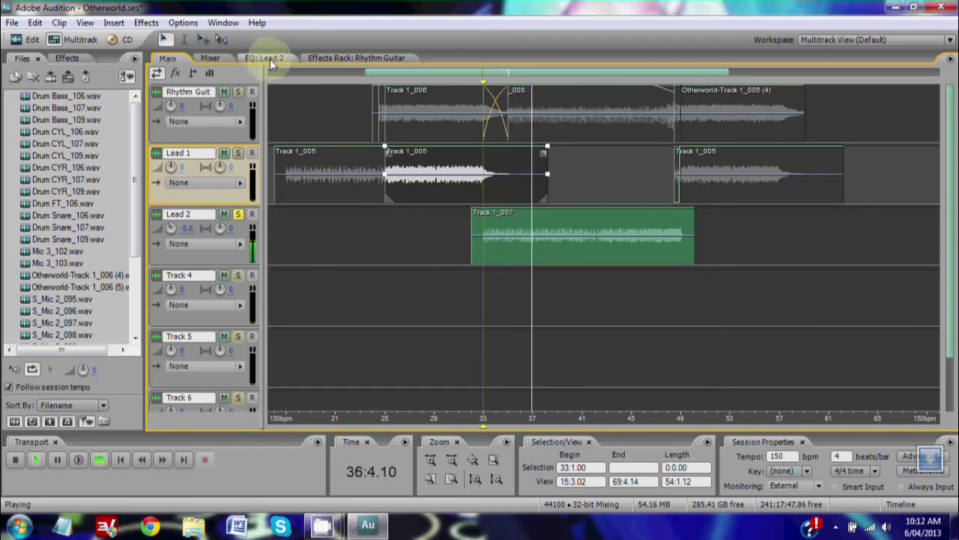
pyautogui.press('space')
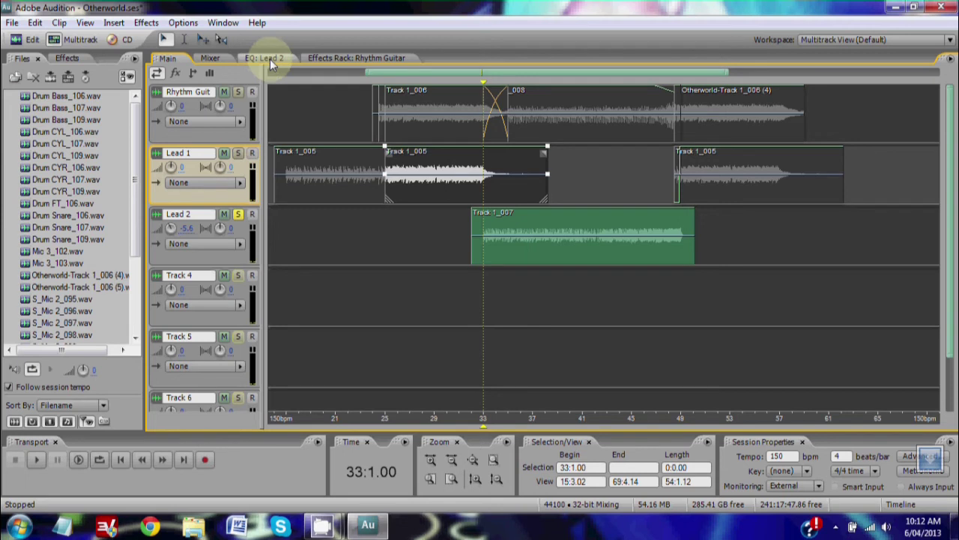
# Open Lead 2's MdspFlanger effect from the mixer and switch it on in the effects rack
pyautogui.click(211, 62)
pyautogui.doubleClick(337, 117)
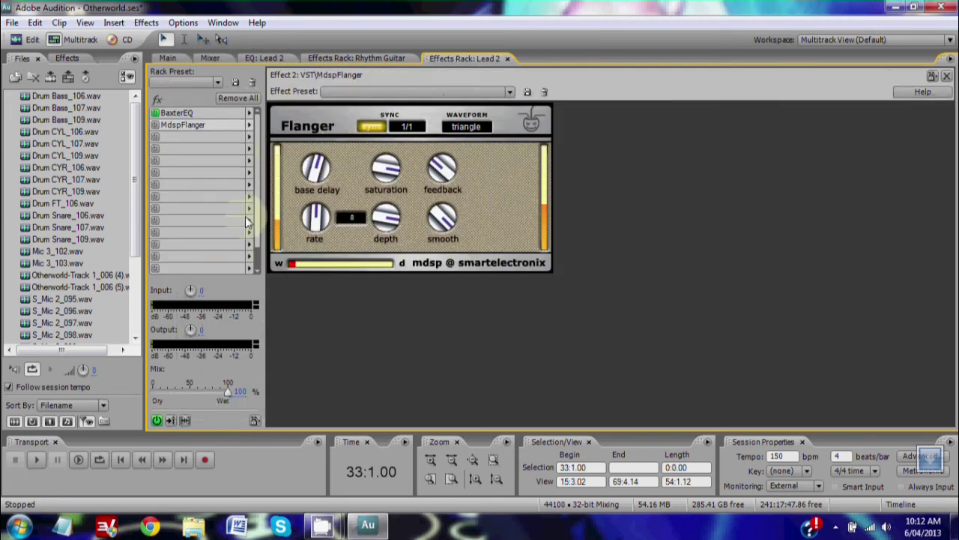
pyautogui.click(157, 126)
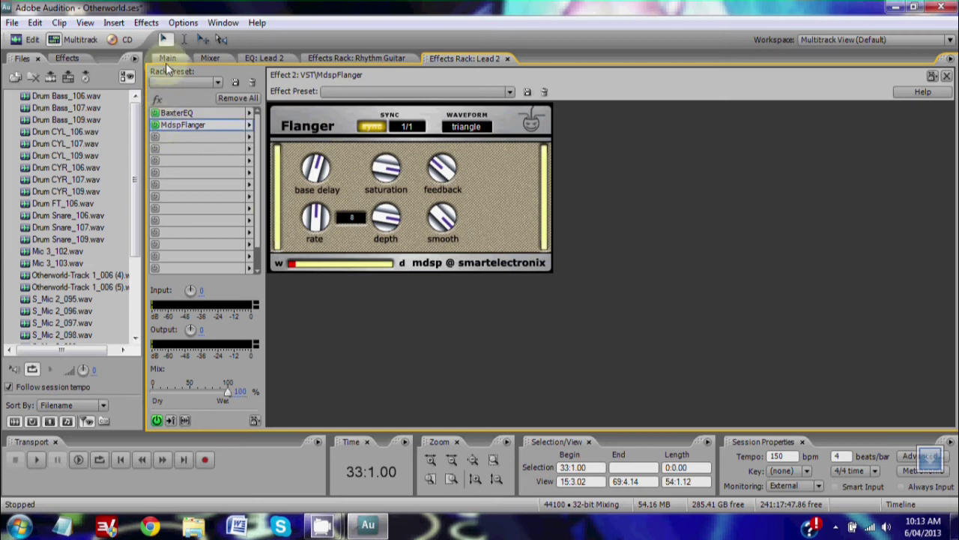
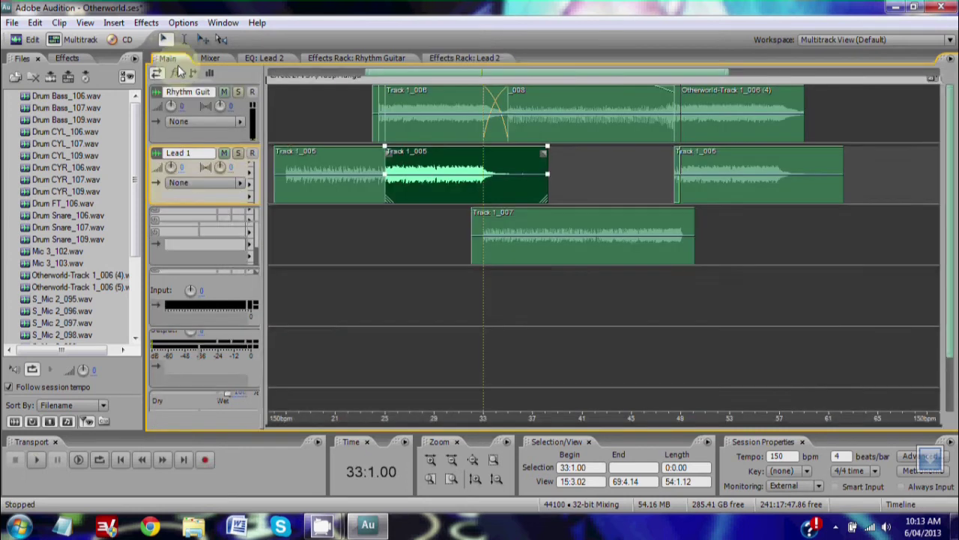
# Select the range from 33:1.00 to 49:1.00 and play it looped with only Lead 2 soloed
pyautogui.keyDown('shift'); pyautogui.click(680, 281); pyautogui.keyUp('shift')
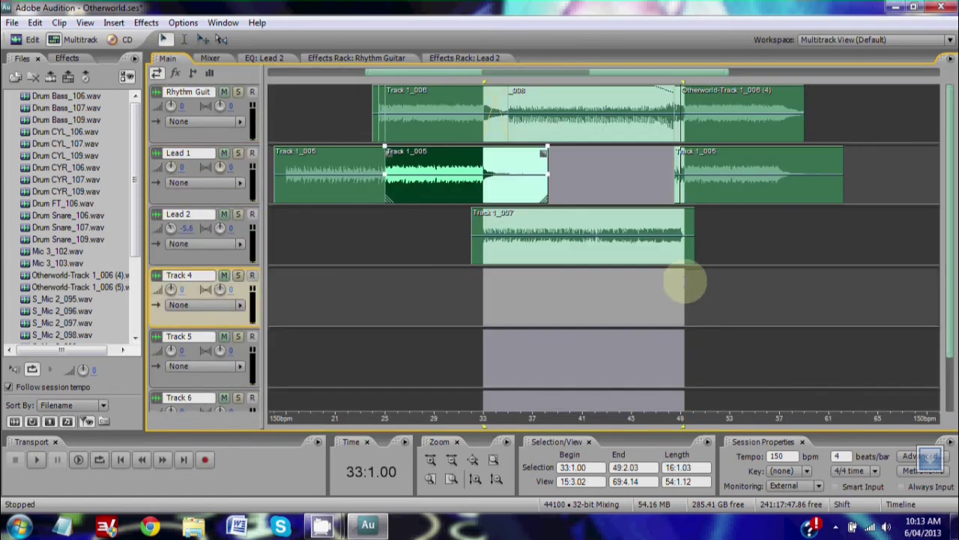
pyautogui.click(101, 460)
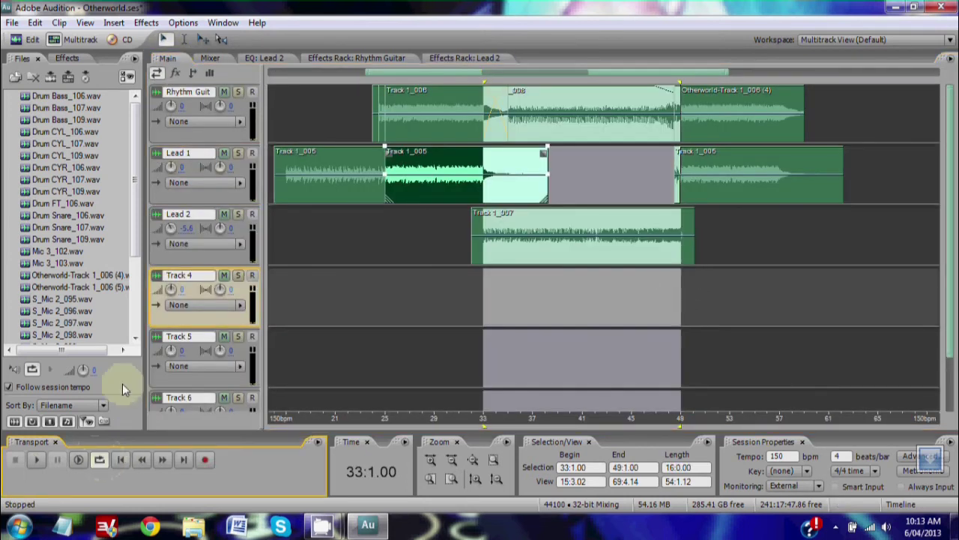
pyautogui.press('space')
pyautogui.click(238, 214)
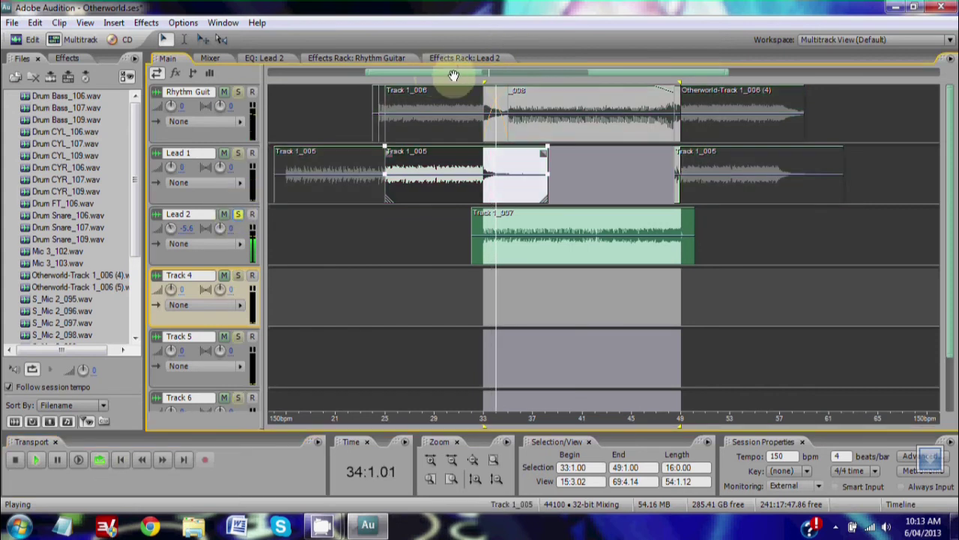
# Audition changes to the feedback and depth of Lead 2's flanger during looped playback, then stop playback
pyautogui.click(459, 59)
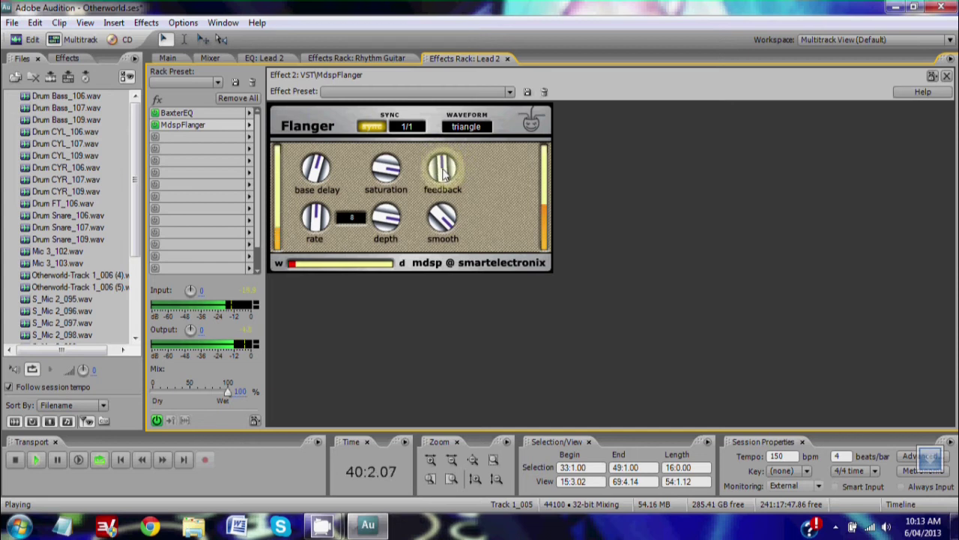
pyautogui.moveTo(443, 173); pyautogui.dragTo(444, 184)
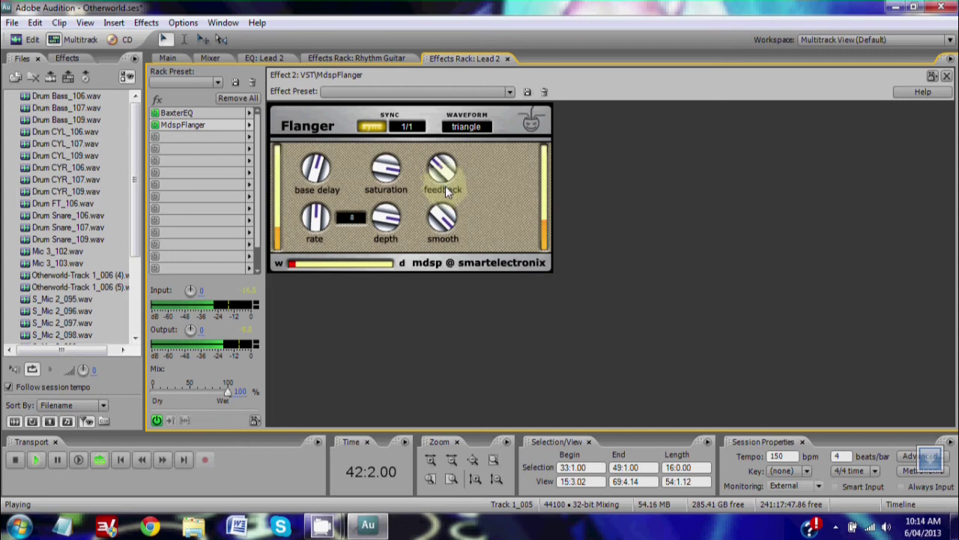
pyautogui.moveTo(397, 217)
pyautogui.mouseDown()
pyautogui.moveTo(384, 241)
pyautogui.moveTo(395, 225)
pyautogui.mouseUp()
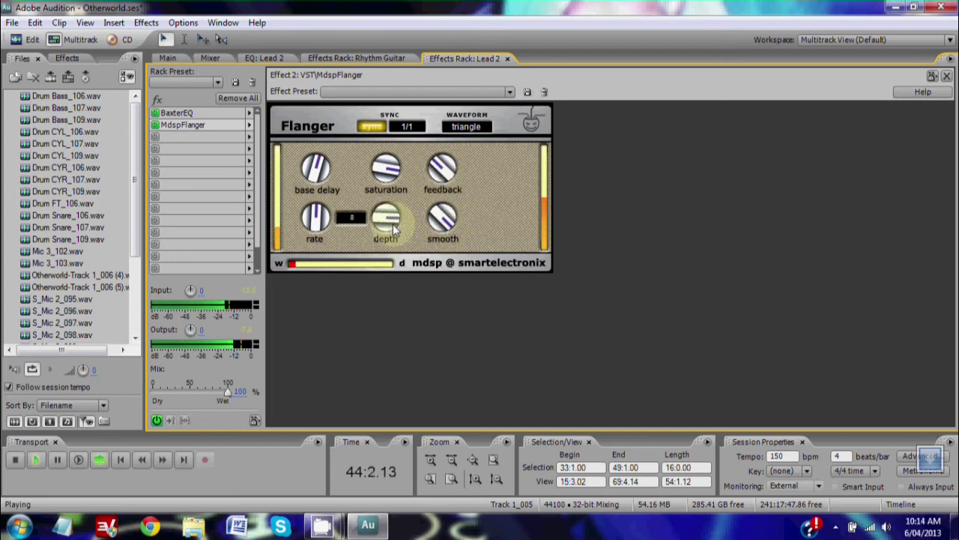
pyautogui.press('space')
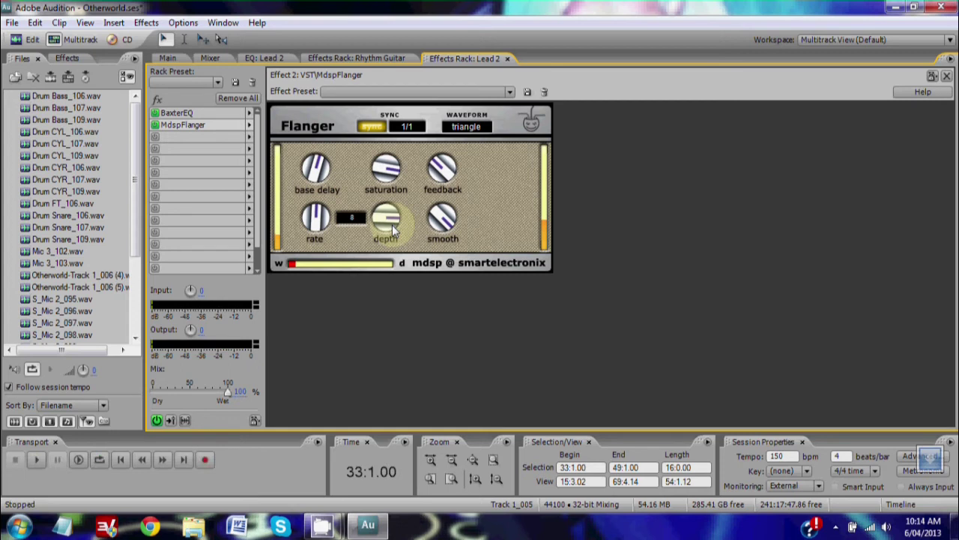
# Set the flanger's waveform to inv saw and keep its tempo sync on at 1/1
pyautogui.click(464, 127)
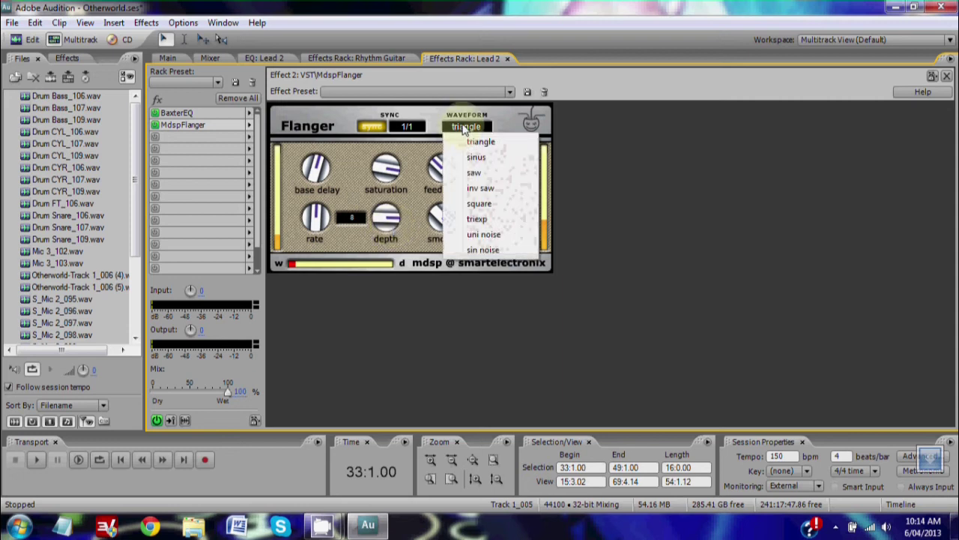
pyautogui.click(475, 189)
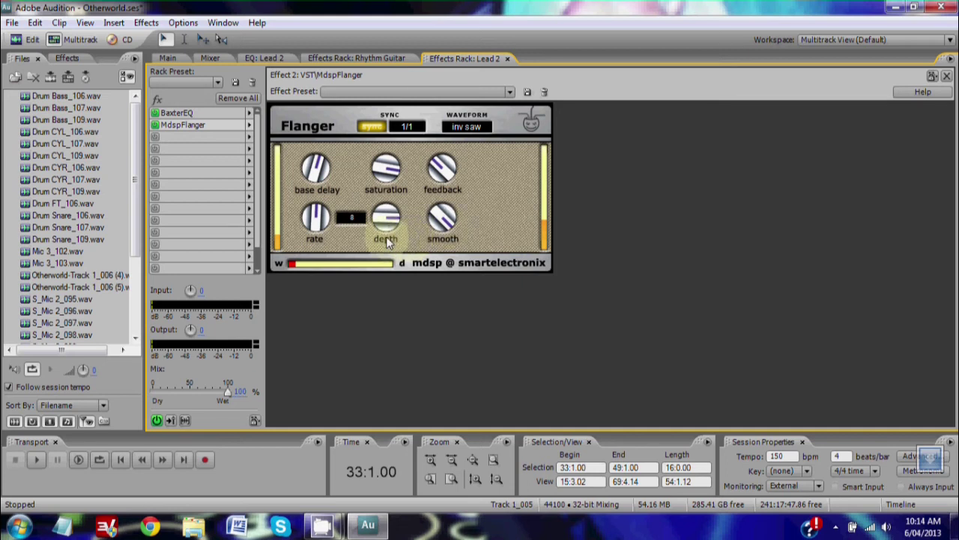
pyautogui.click(373, 129)
pyautogui.click(407, 127)
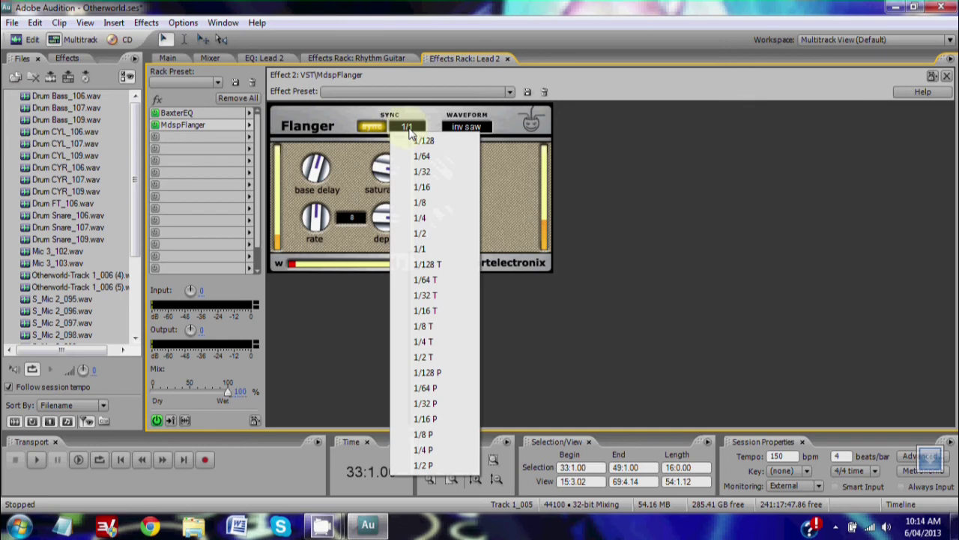
pyautogui.click(421, 249)
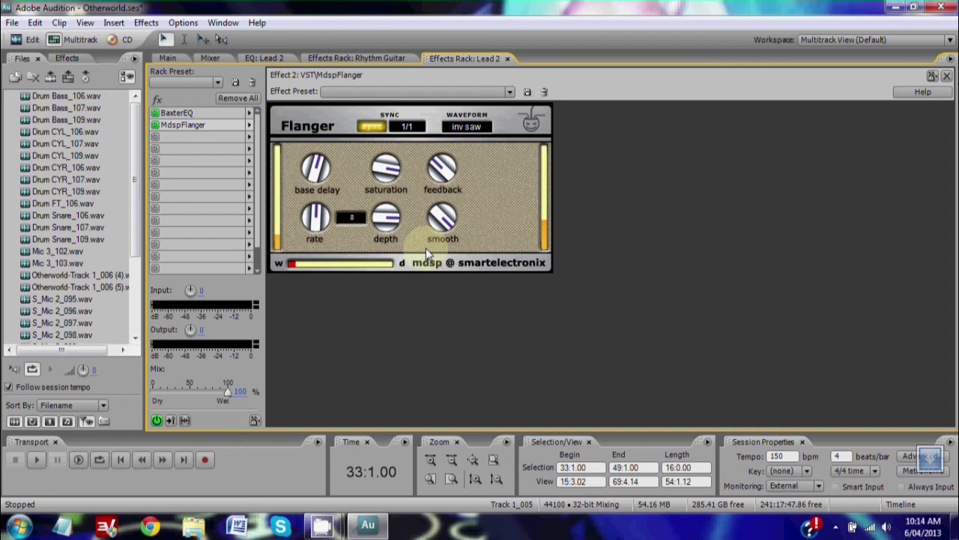
# Remove Lead 2's solo and play the full guitar mix from bar 25 in the multitrack view
pyautogui.click(167, 58)
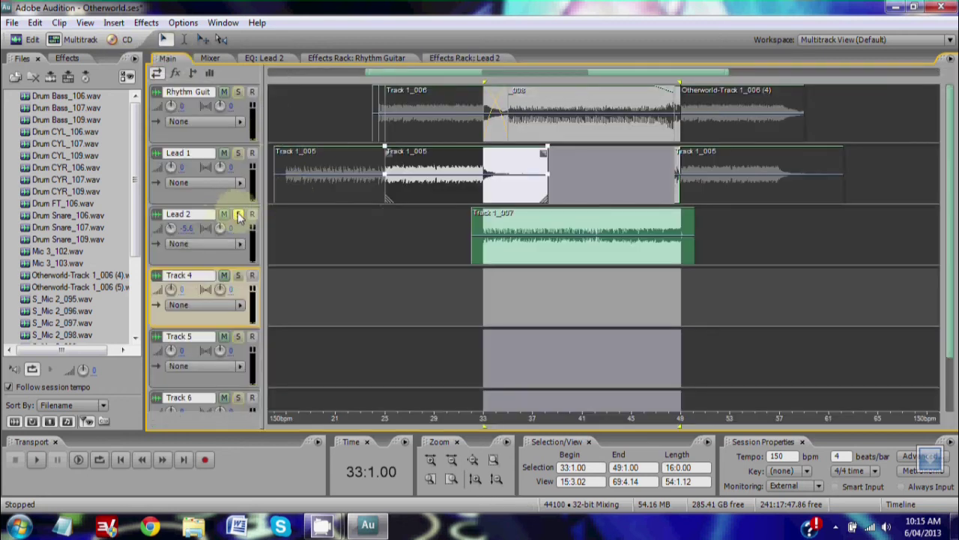
pyautogui.click(382, 220)
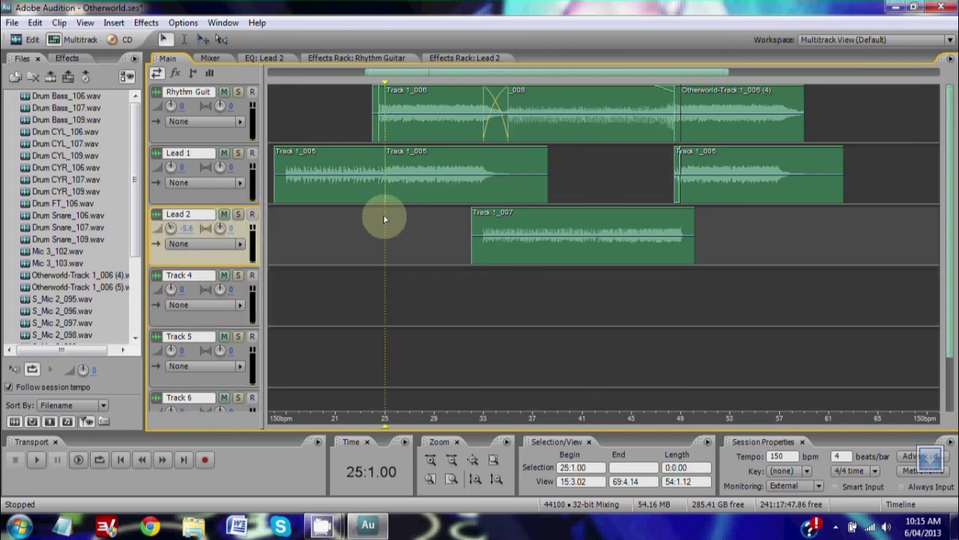
pyautogui.press('space')
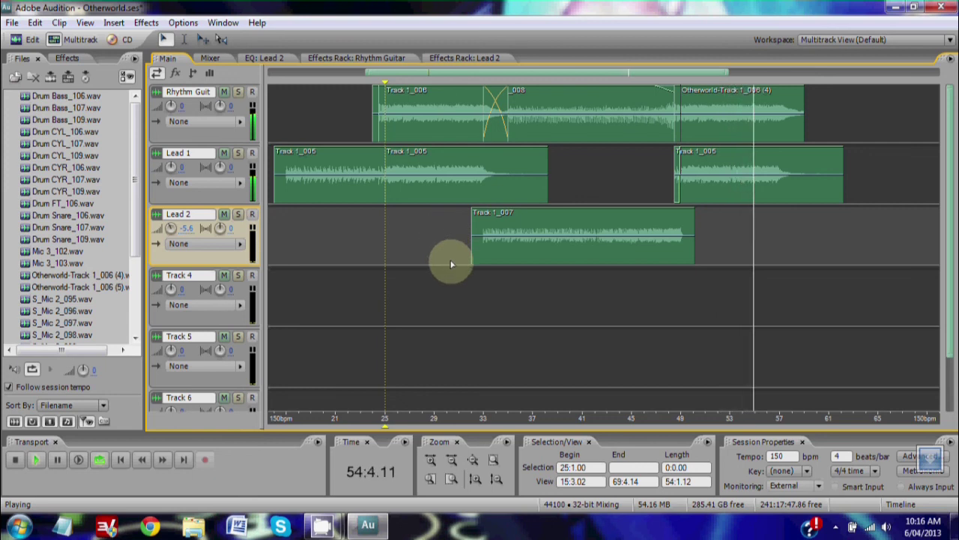
pyautogui.press('space')
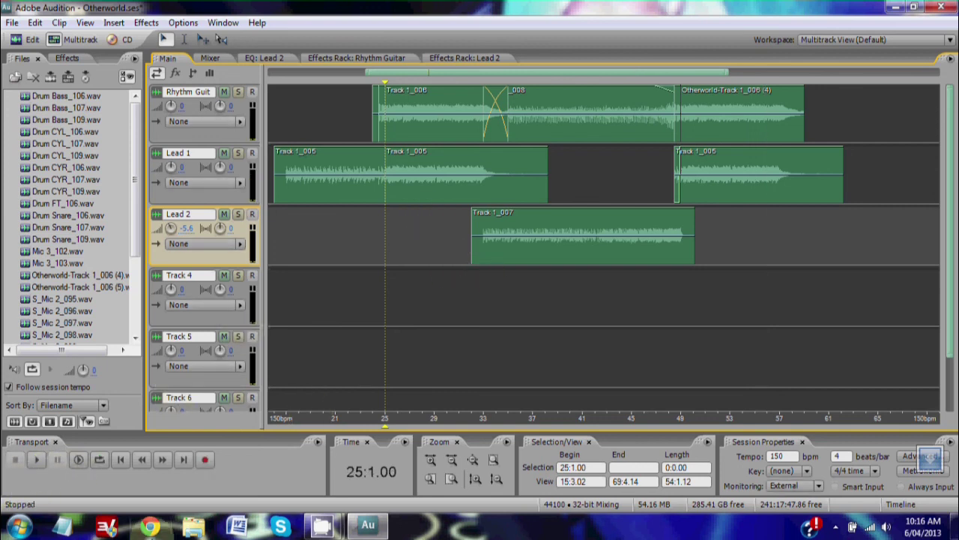
pyautogui.moveTo(328, 529)
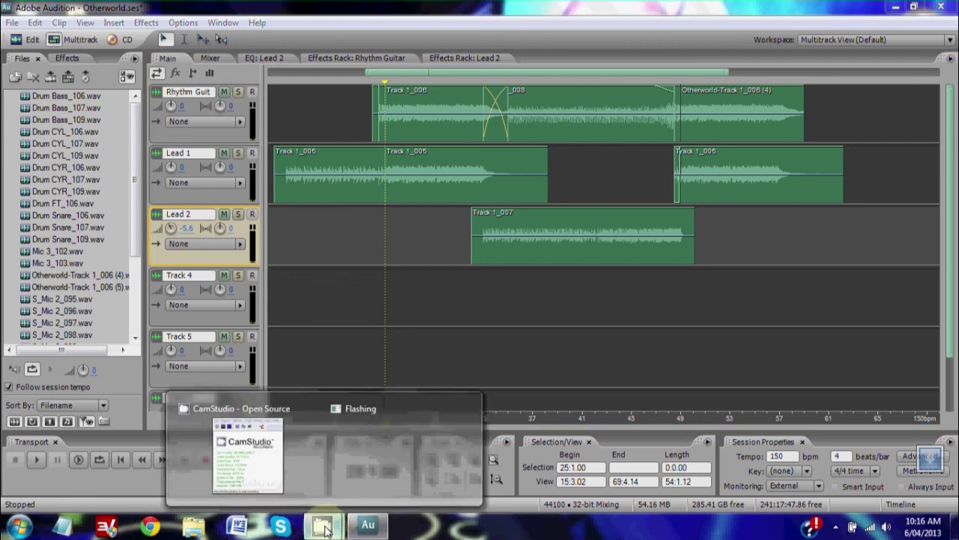
pyautogui.click(251, 471)
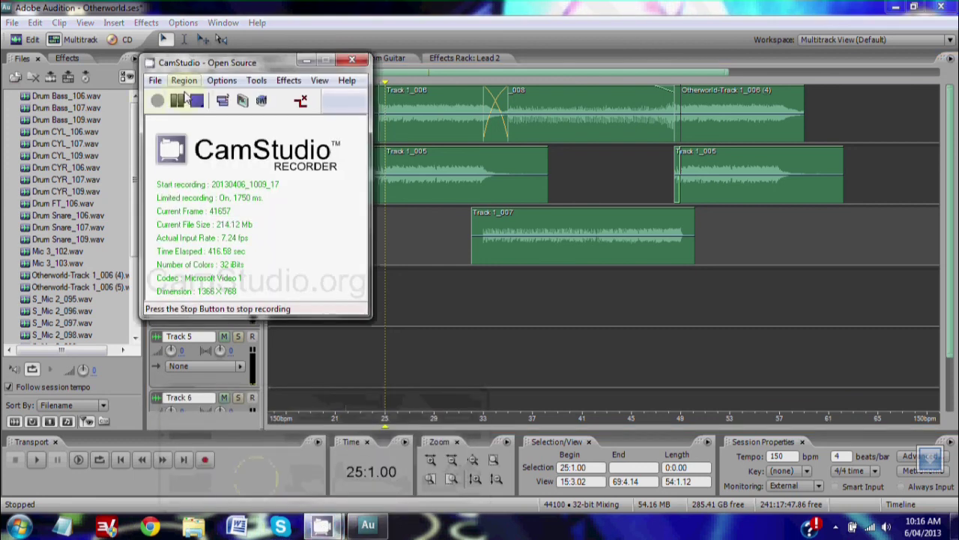